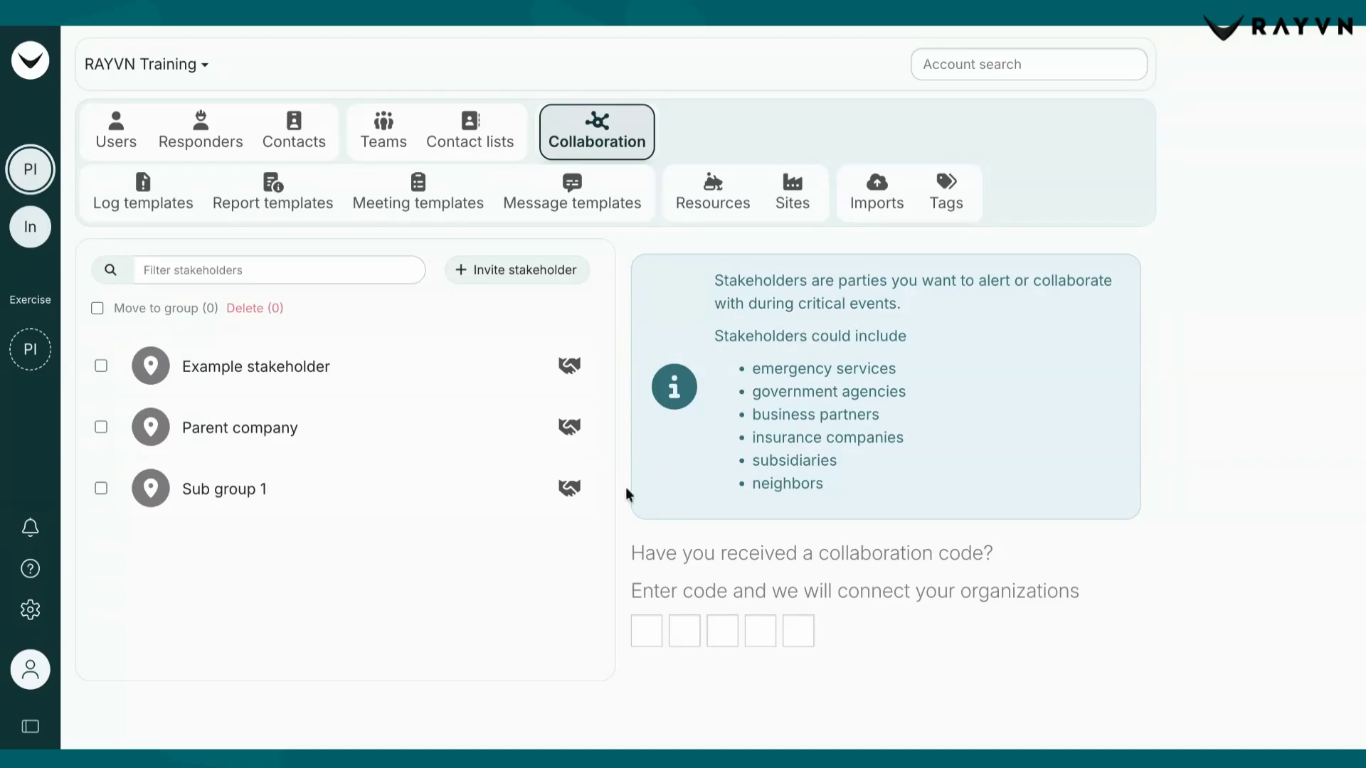
# View the Parent company stakeholder's details, preview the stakeholder invitation e-mail, and close everything without sending an invite
pyautogui.click(393, 431)
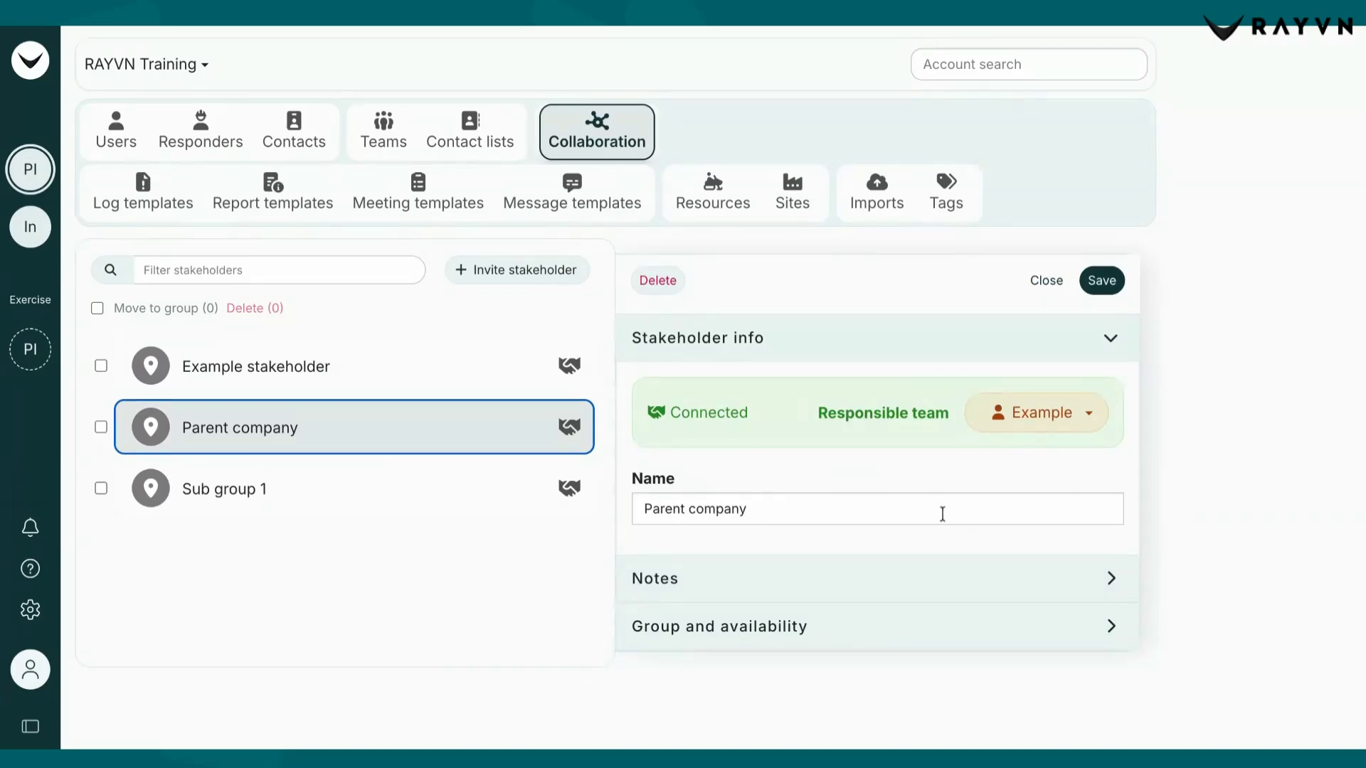
pyautogui.click(510, 276)
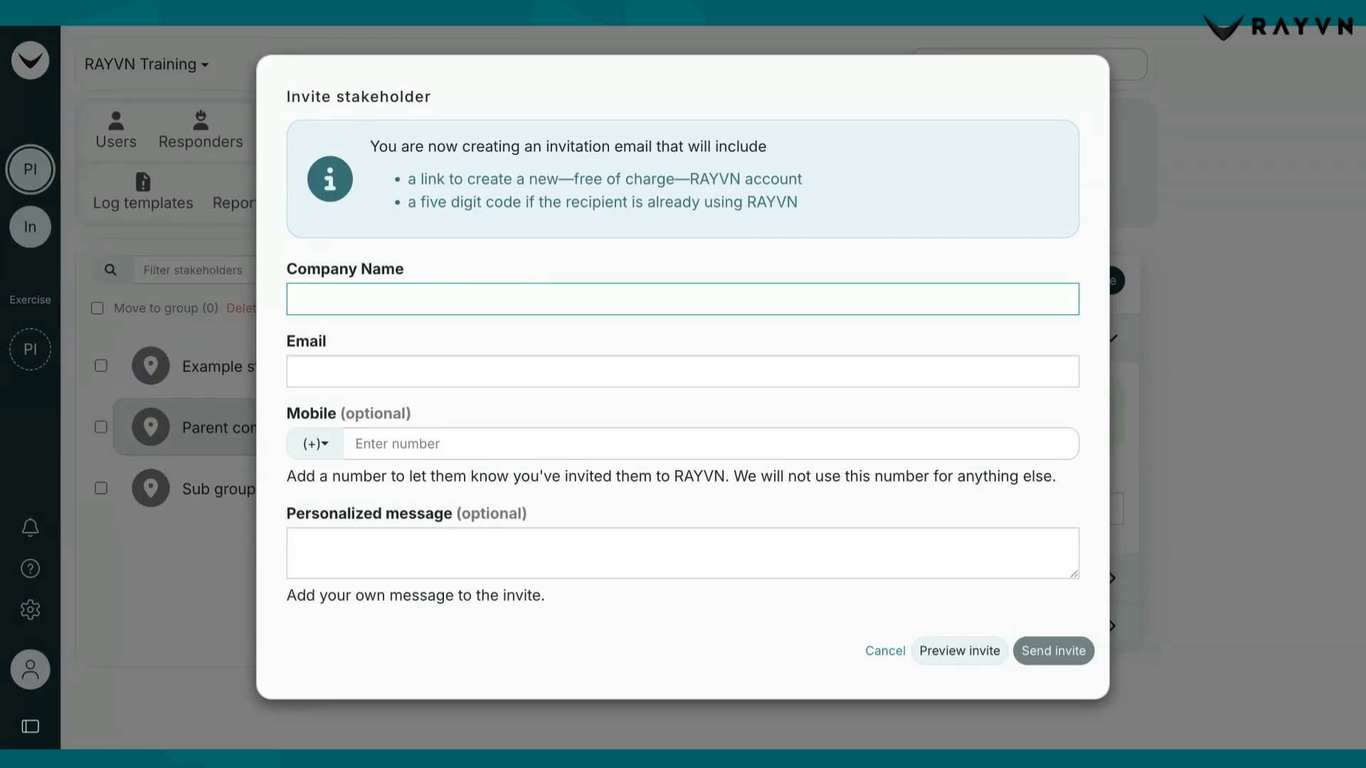
pyautogui.click(975, 655)
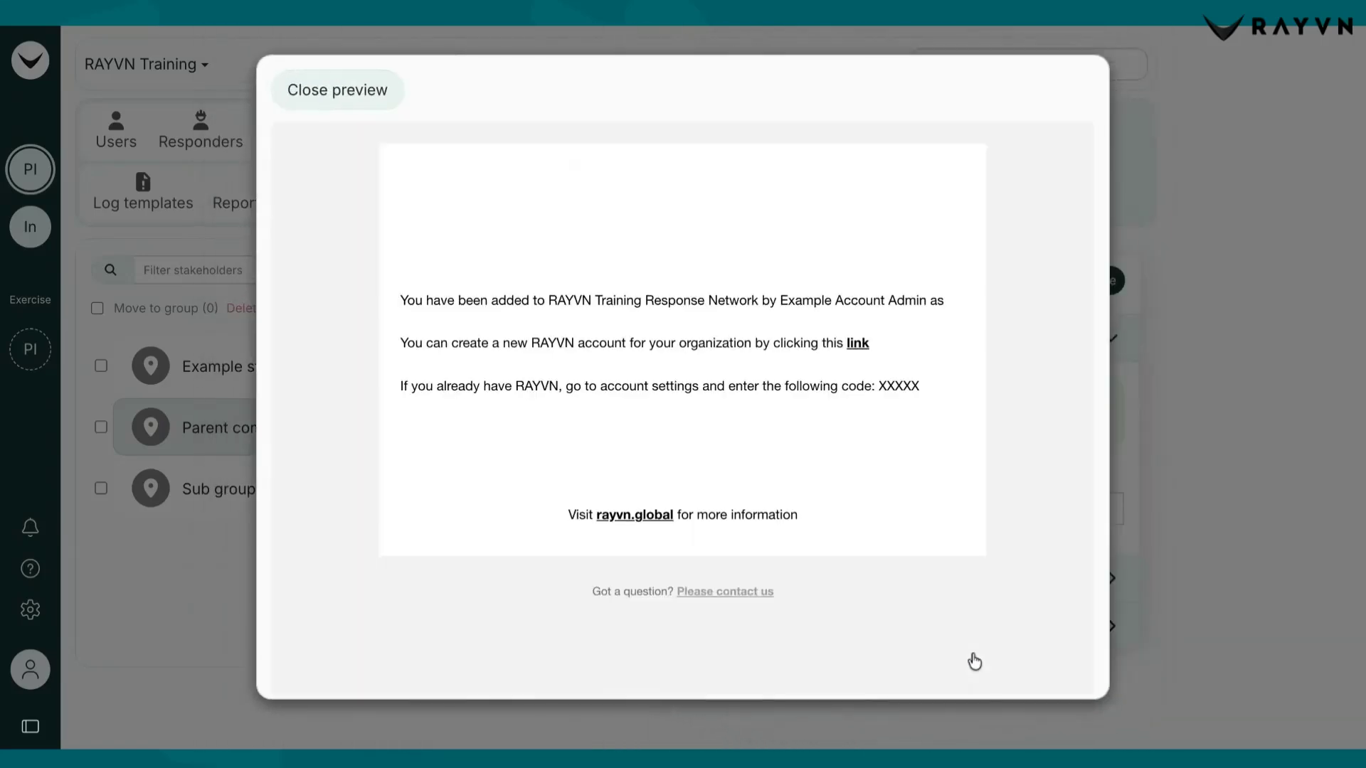
pyautogui.click(365, 101)
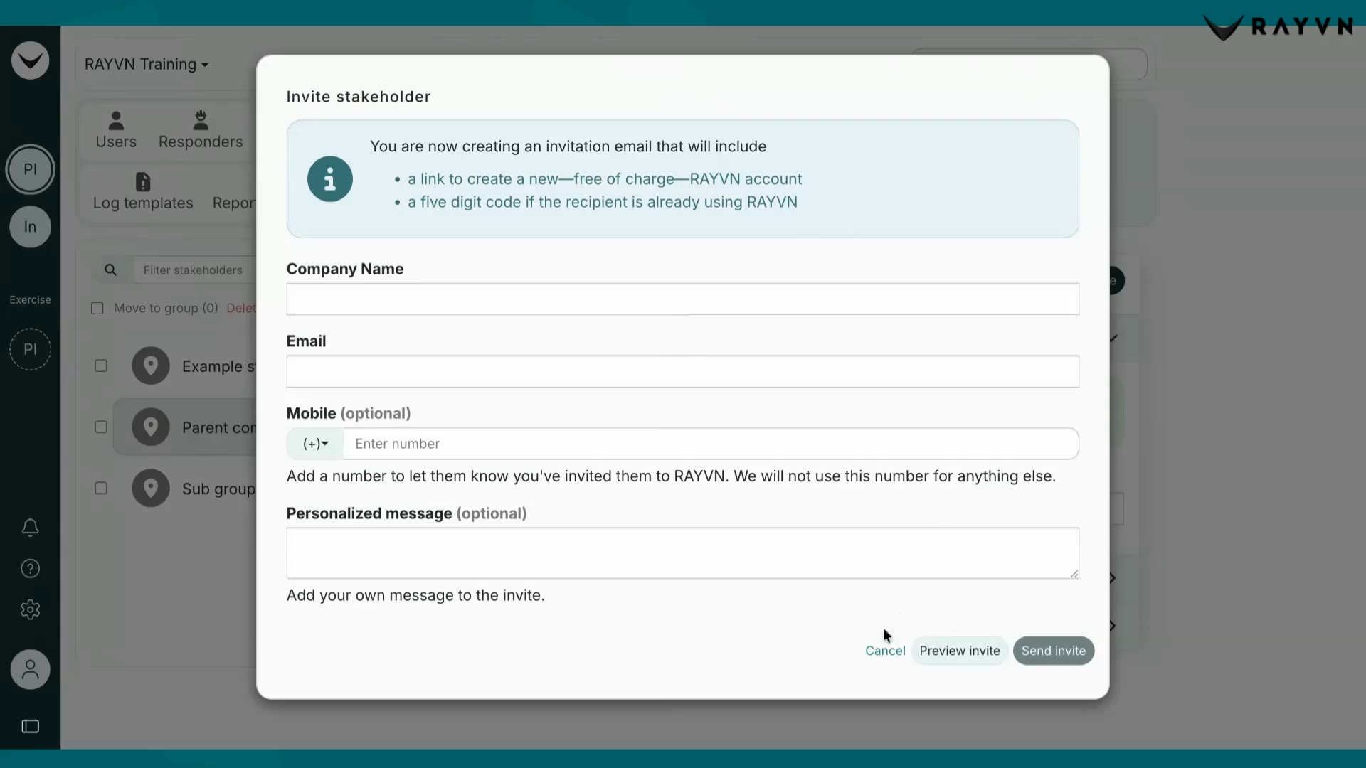
pyautogui.click(882, 651)
pyautogui.click(1045, 280)
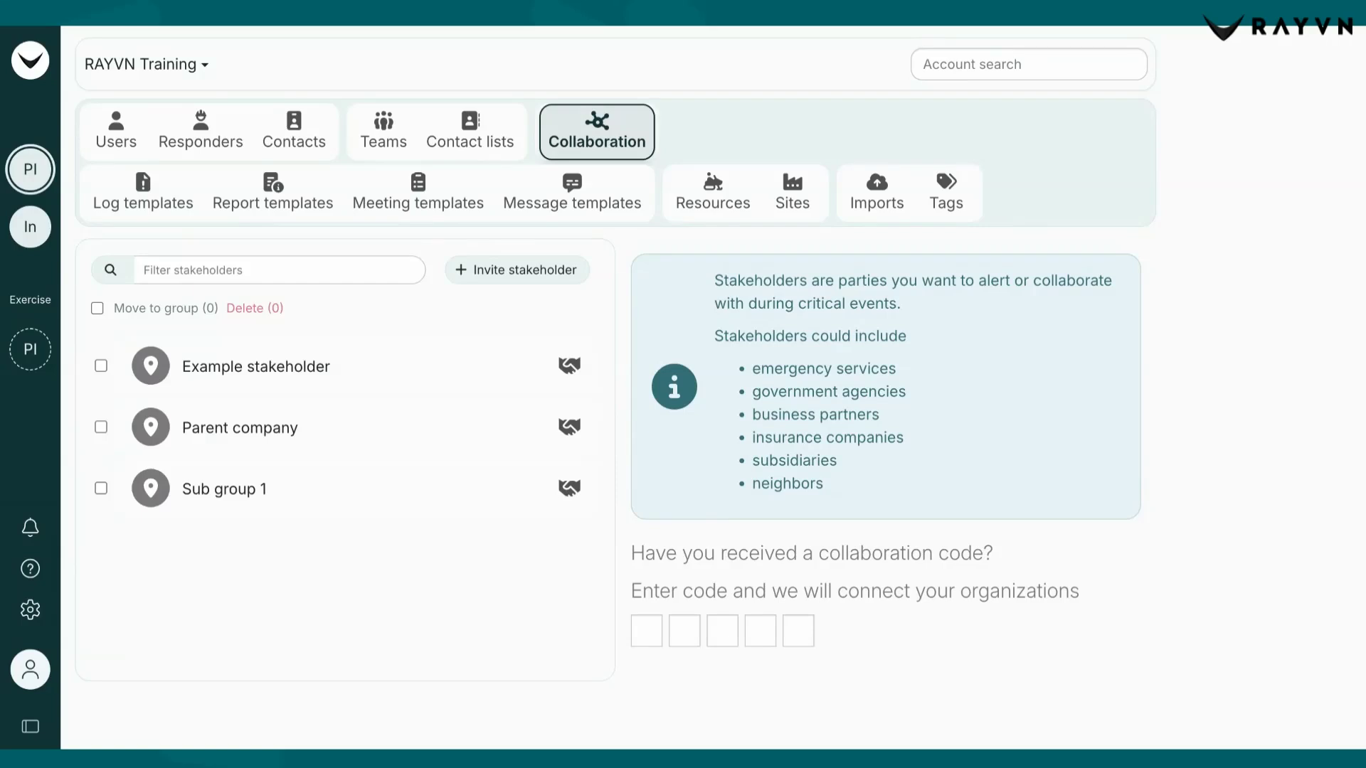
# Examine the Example stakeholder's connection details and responsible team, checking the account's list of teams as well
pyautogui.click(493, 375)
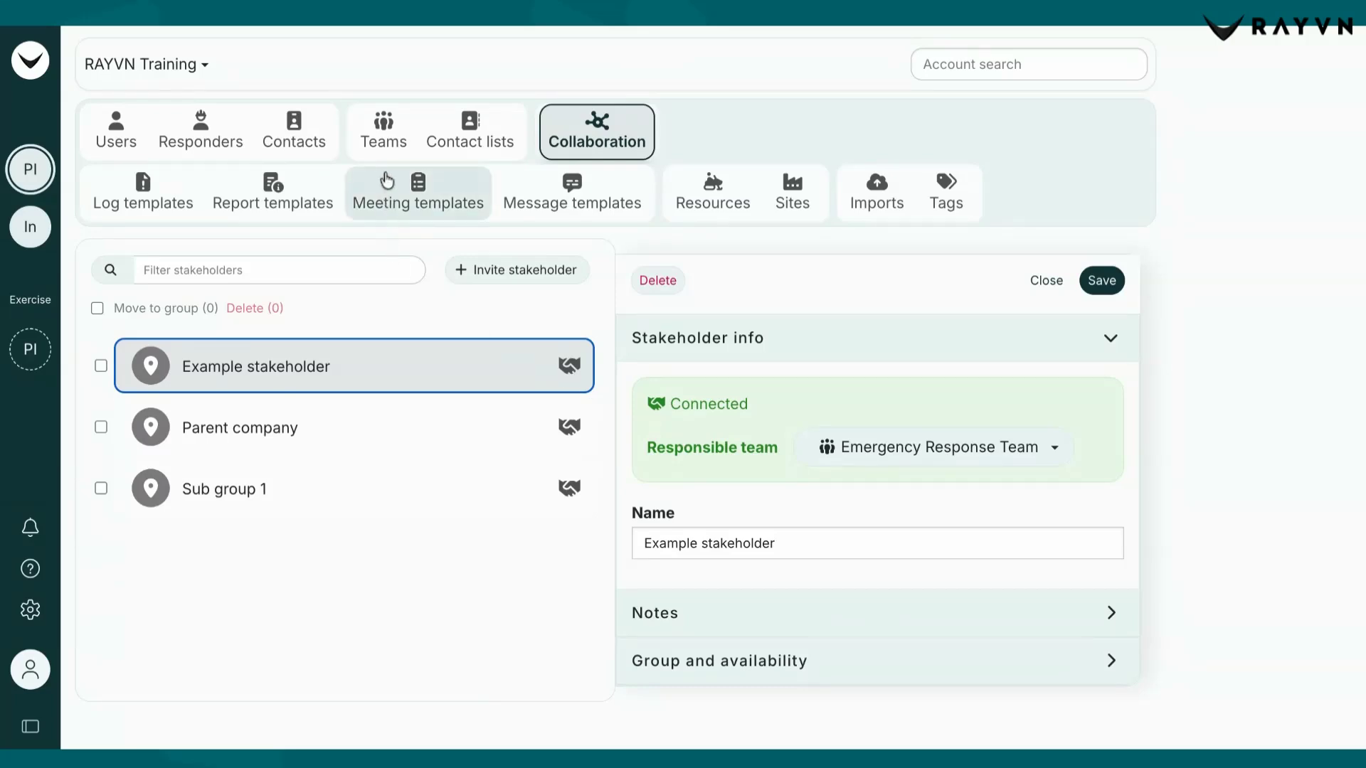
pyautogui.click(384, 141)
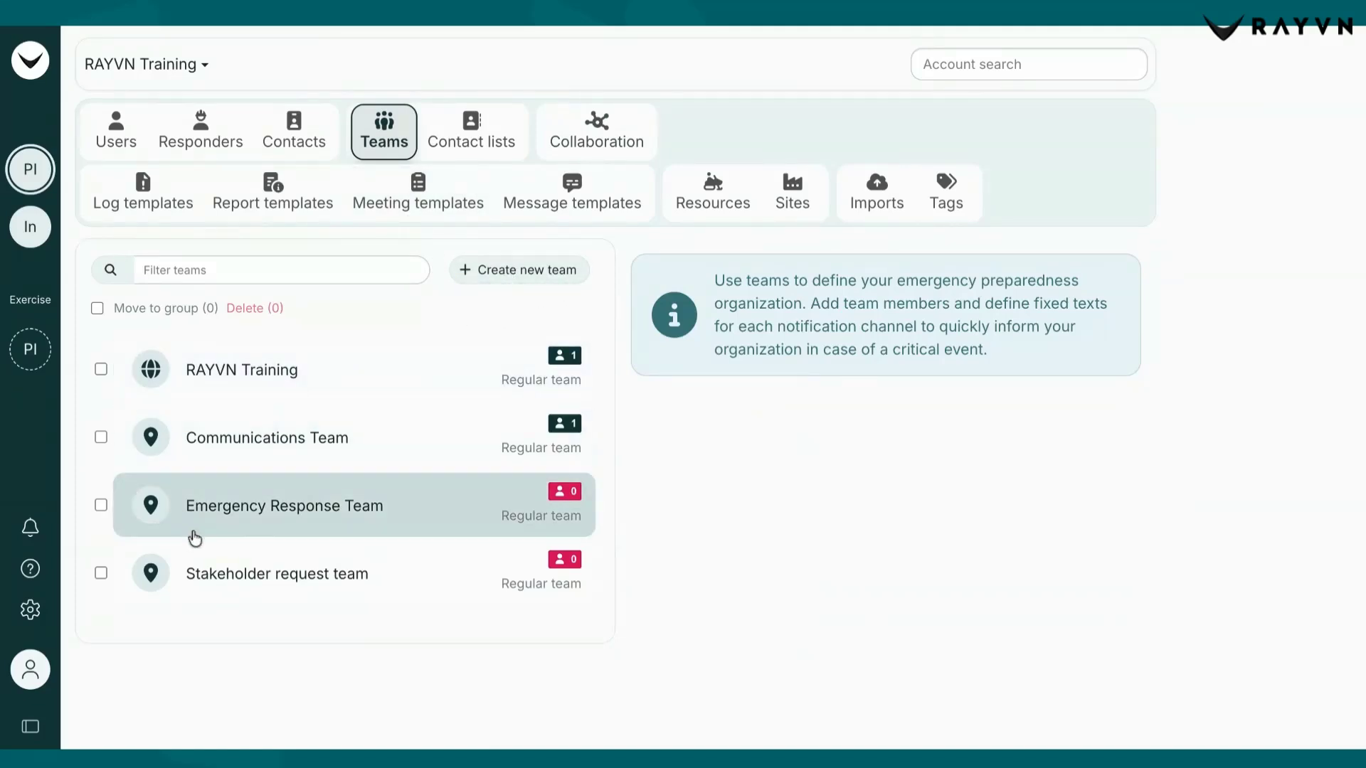
pyautogui.click(611, 162)
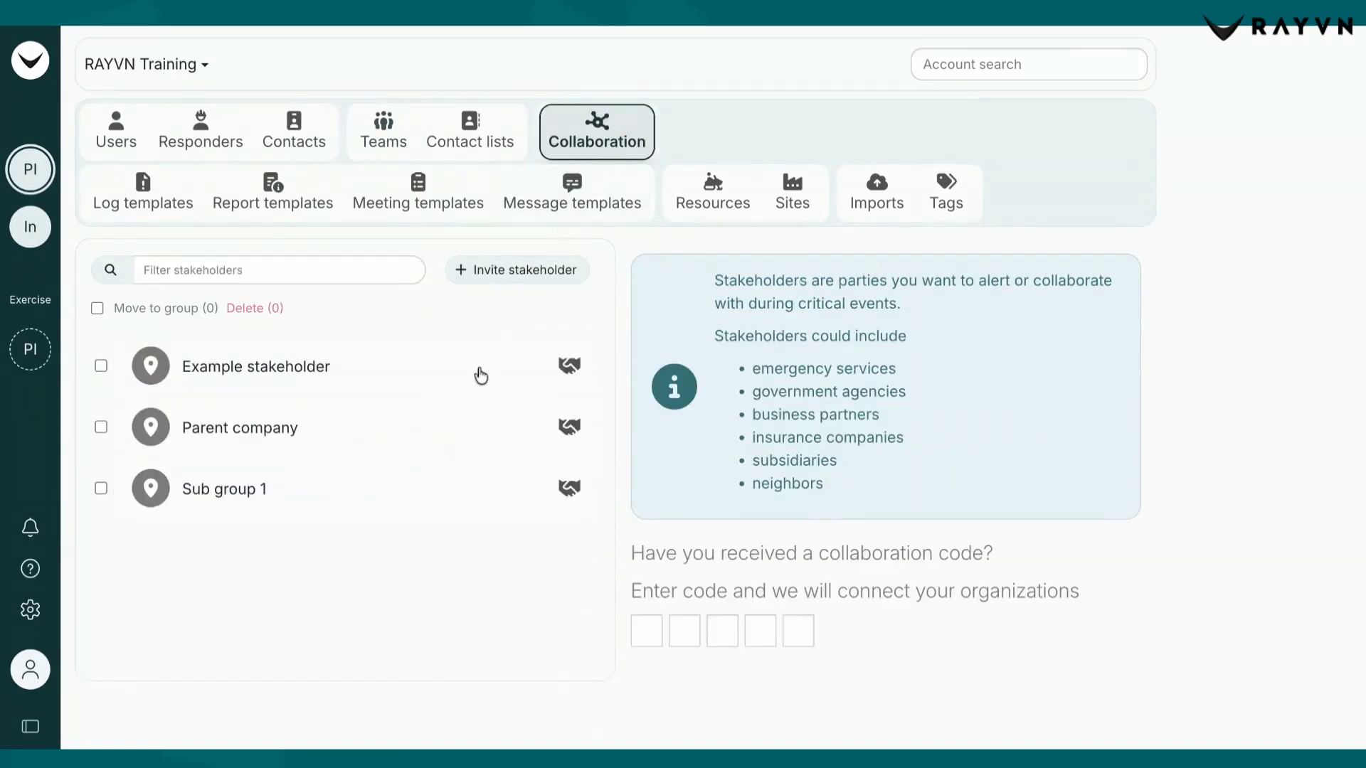
pyautogui.click(481, 375)
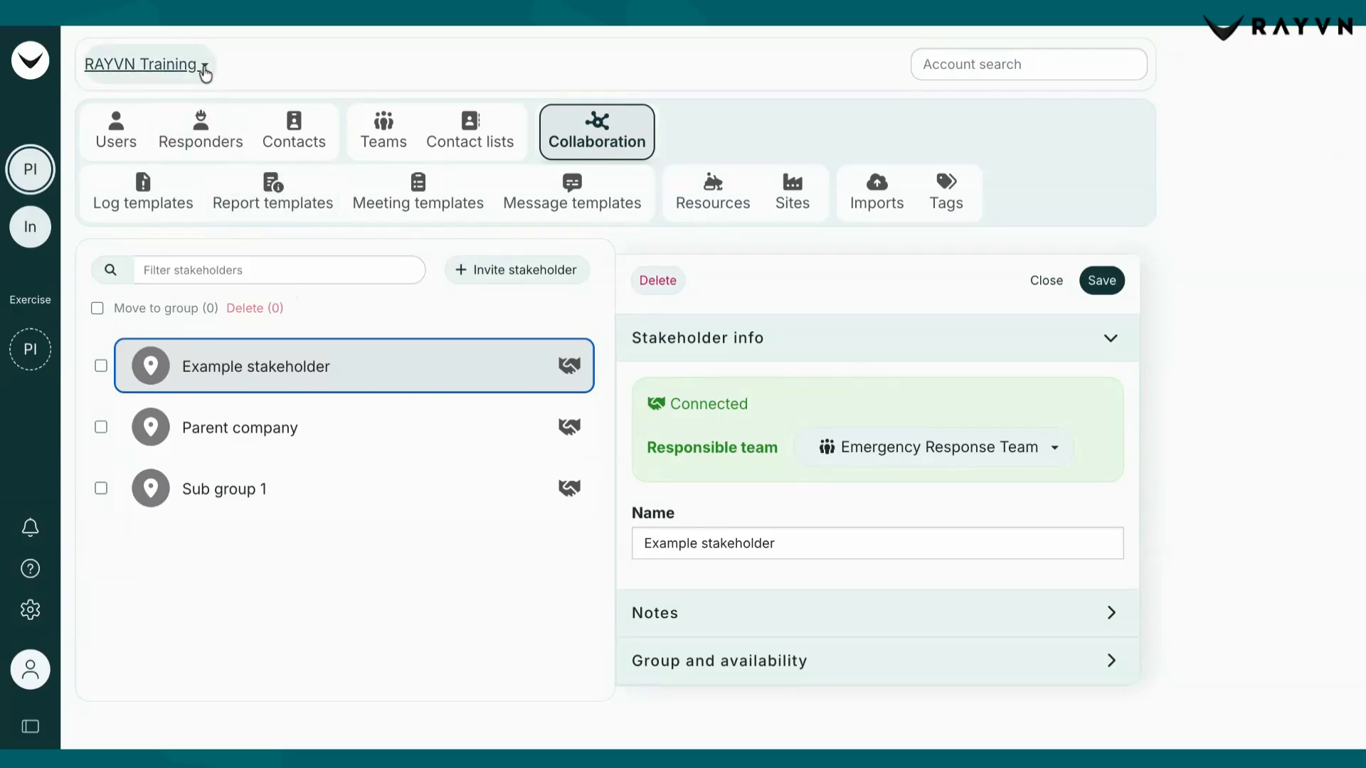
# Make the RAYVN Training group an internal stakeholder with Stakeholder request team as its responsible team, and save the group
pyautogui.click(203, 69)
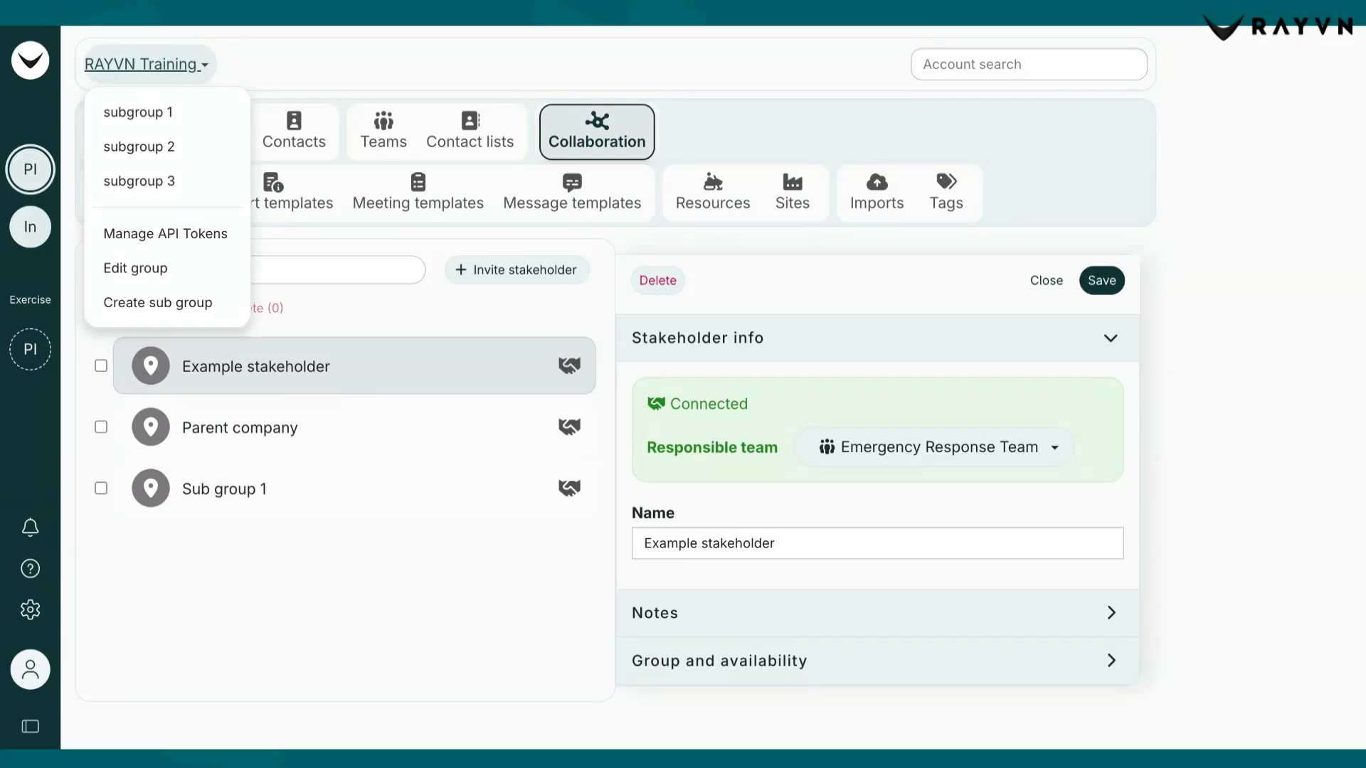
pyautogui.click(189, 268)
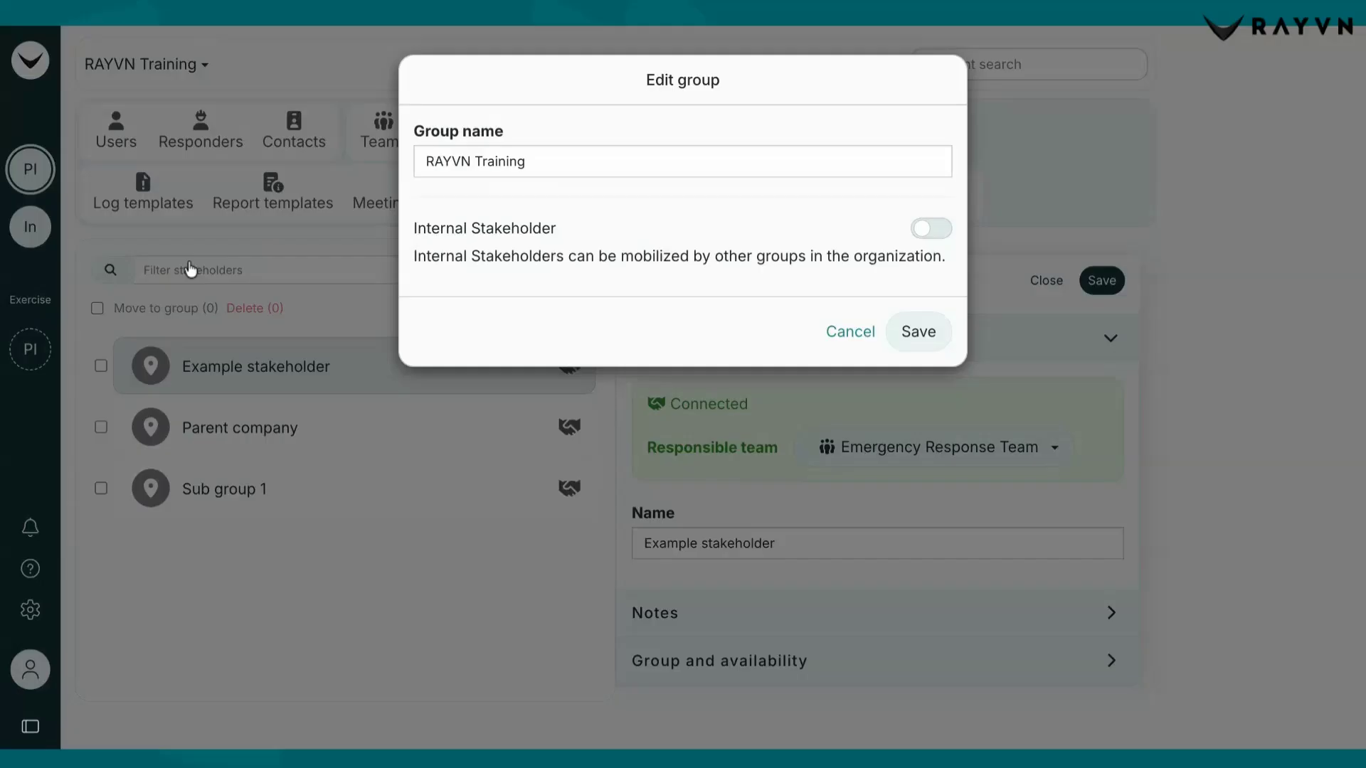
pyautogui.click(931, 229)
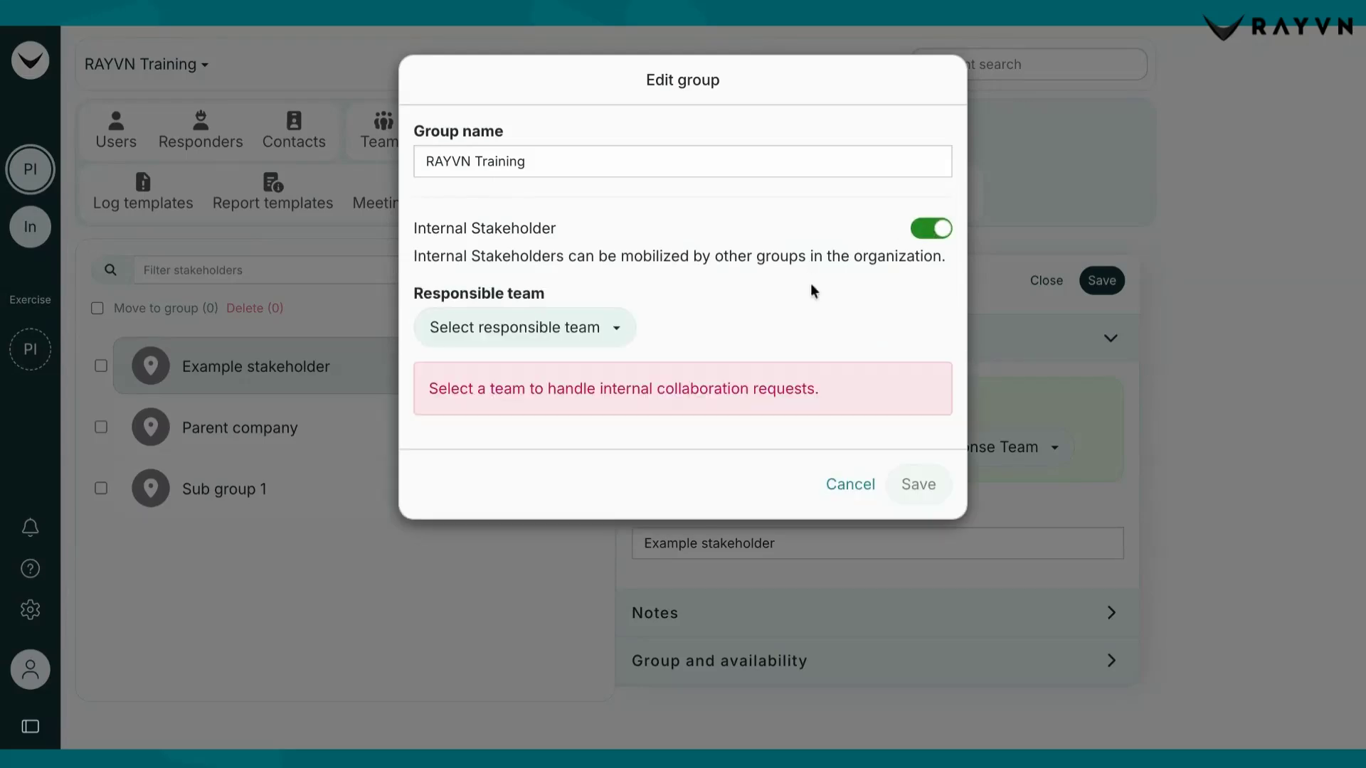
pyautogui.click(613, 343)
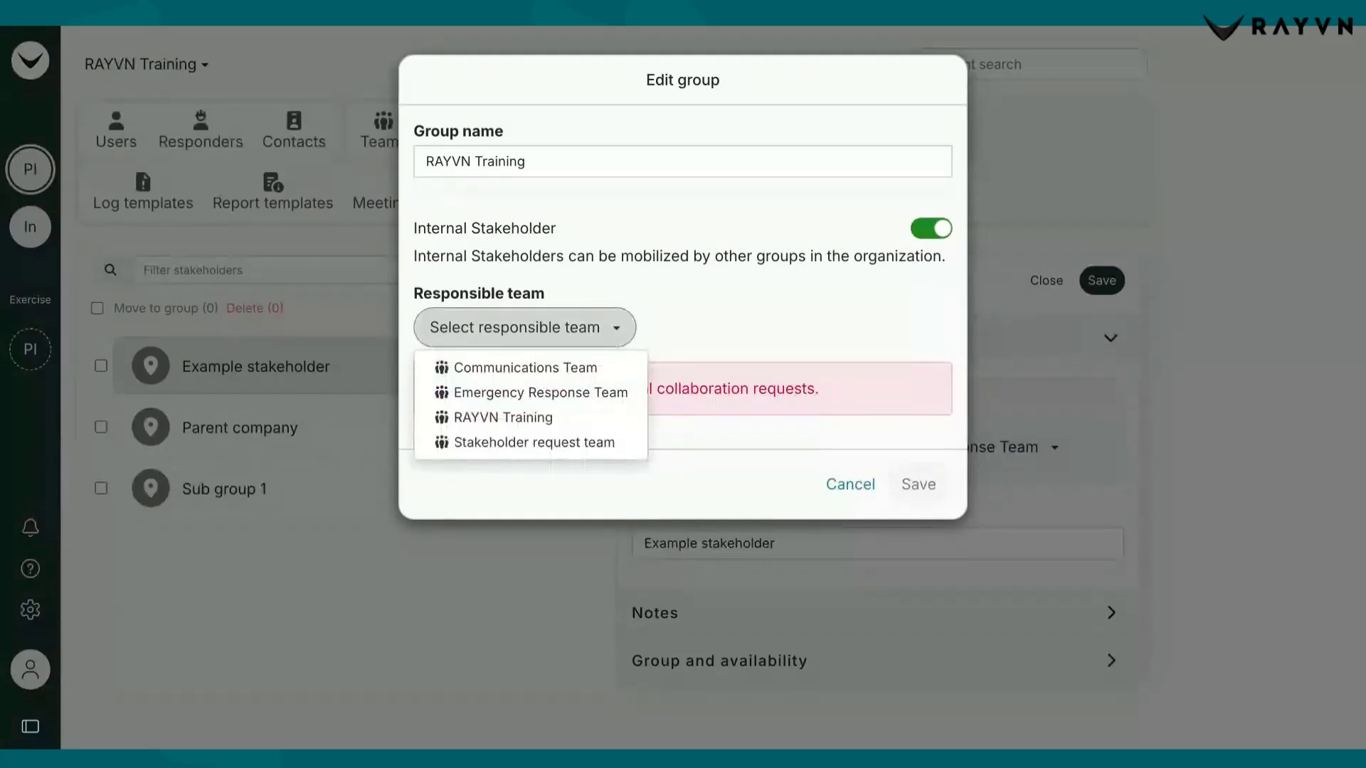
pyautogui.click(616, 368)
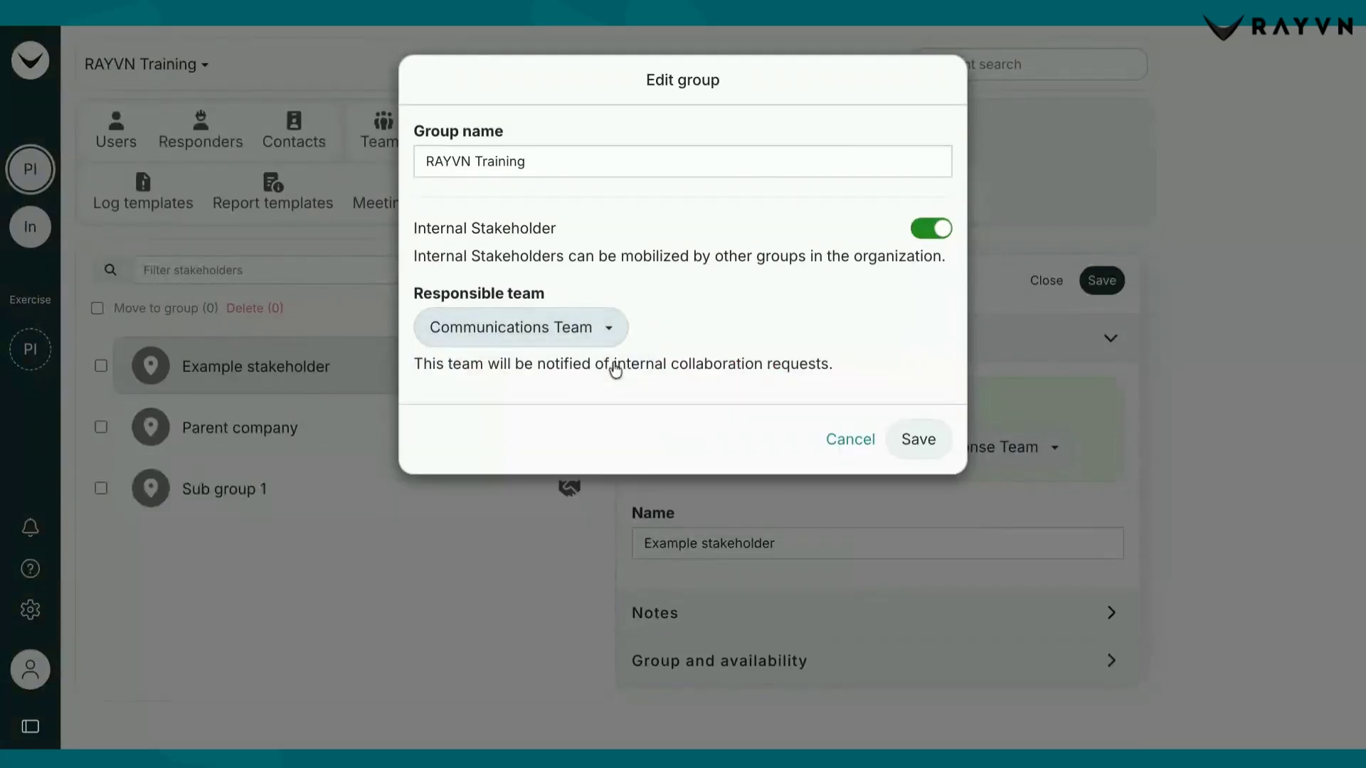
pyautogui.click(601, 324)
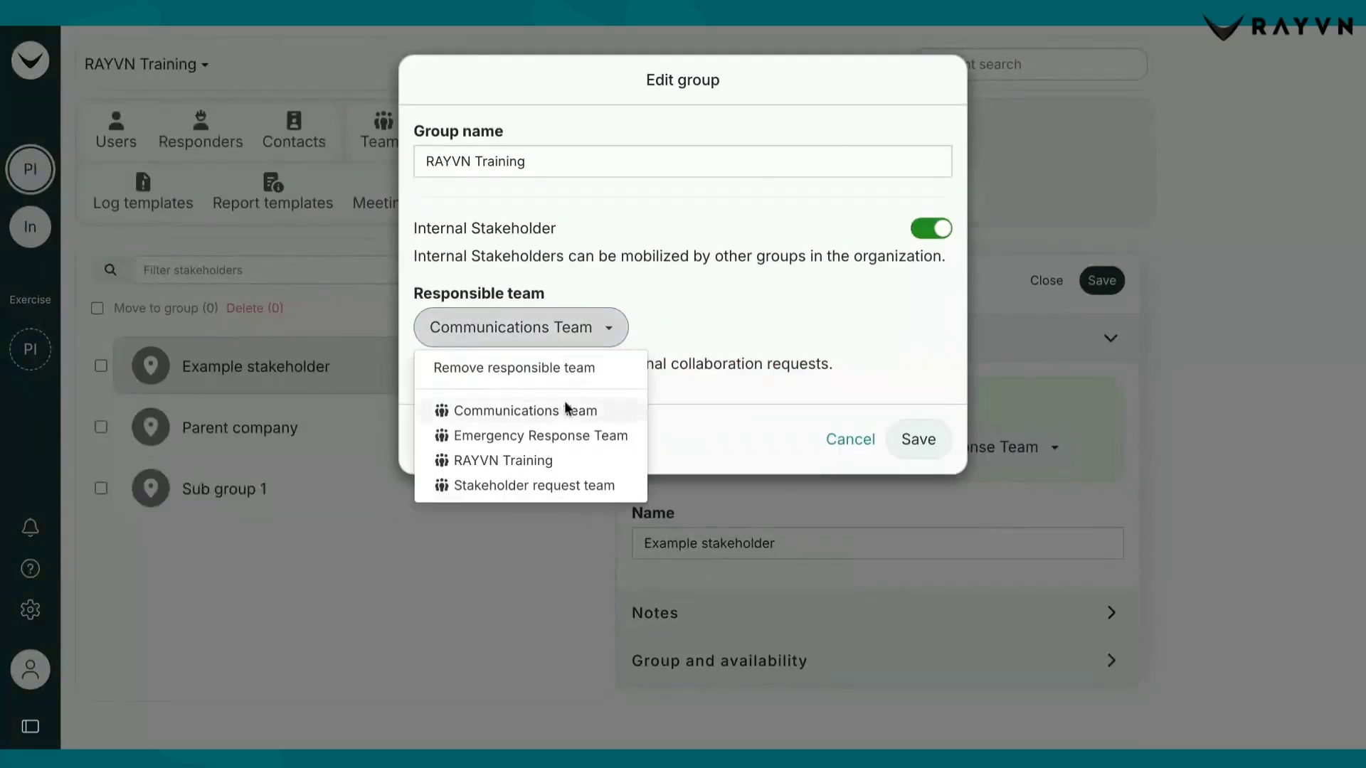
pyautogui.click(553, 486)
pyautogui.click(924, 439)
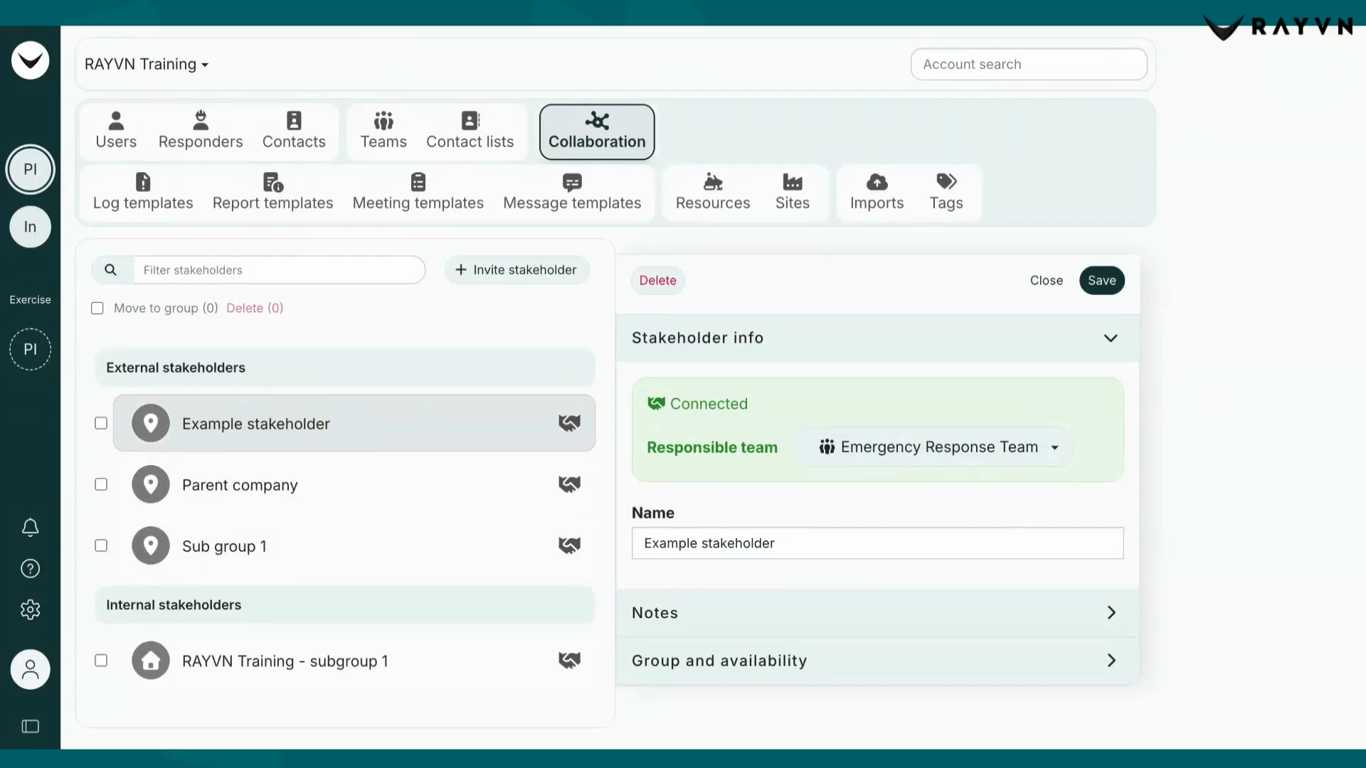
# Switch to subgroup 1 of RAYVN Training and view its Collaboration settings
pyautogui.click(169, 64)
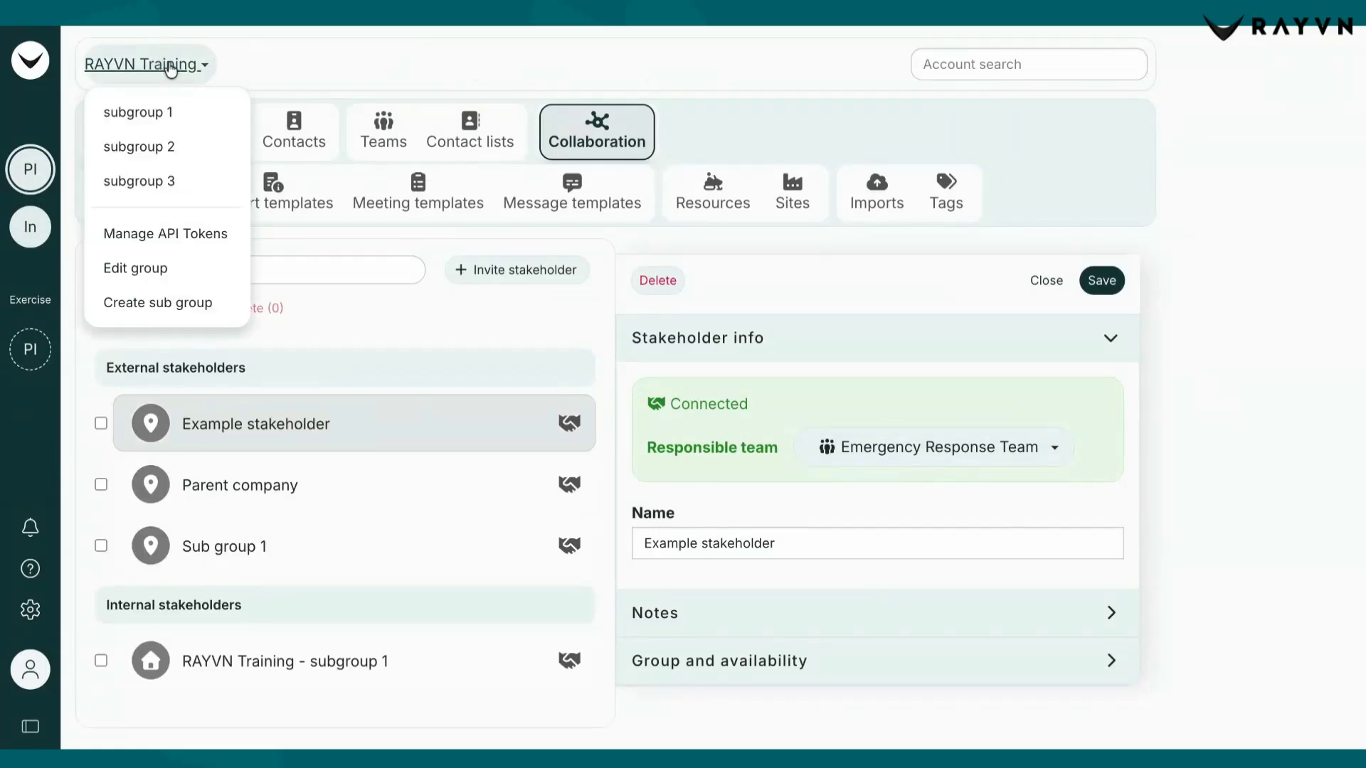
pyautogui.click(183, 113)
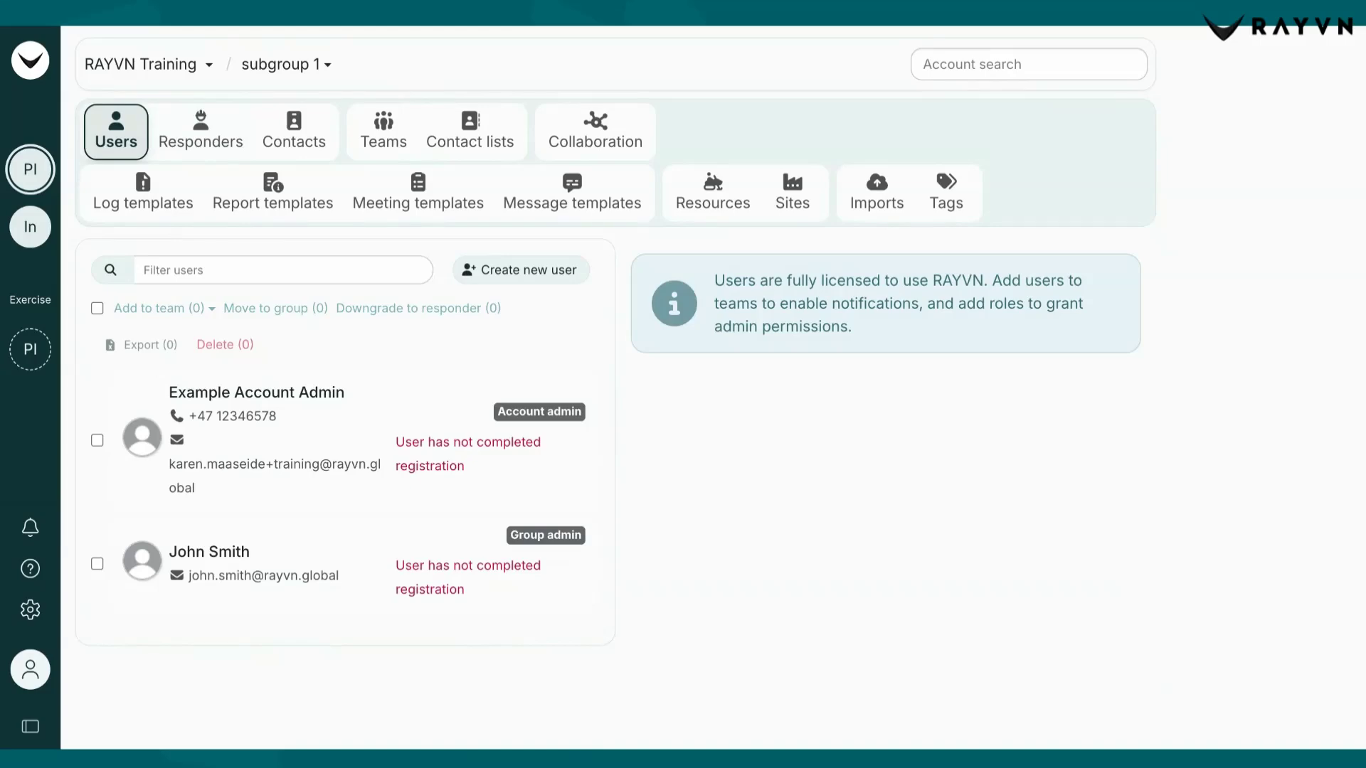
pyautogui.click(319, 64)
pyautogui.click(293, 197)
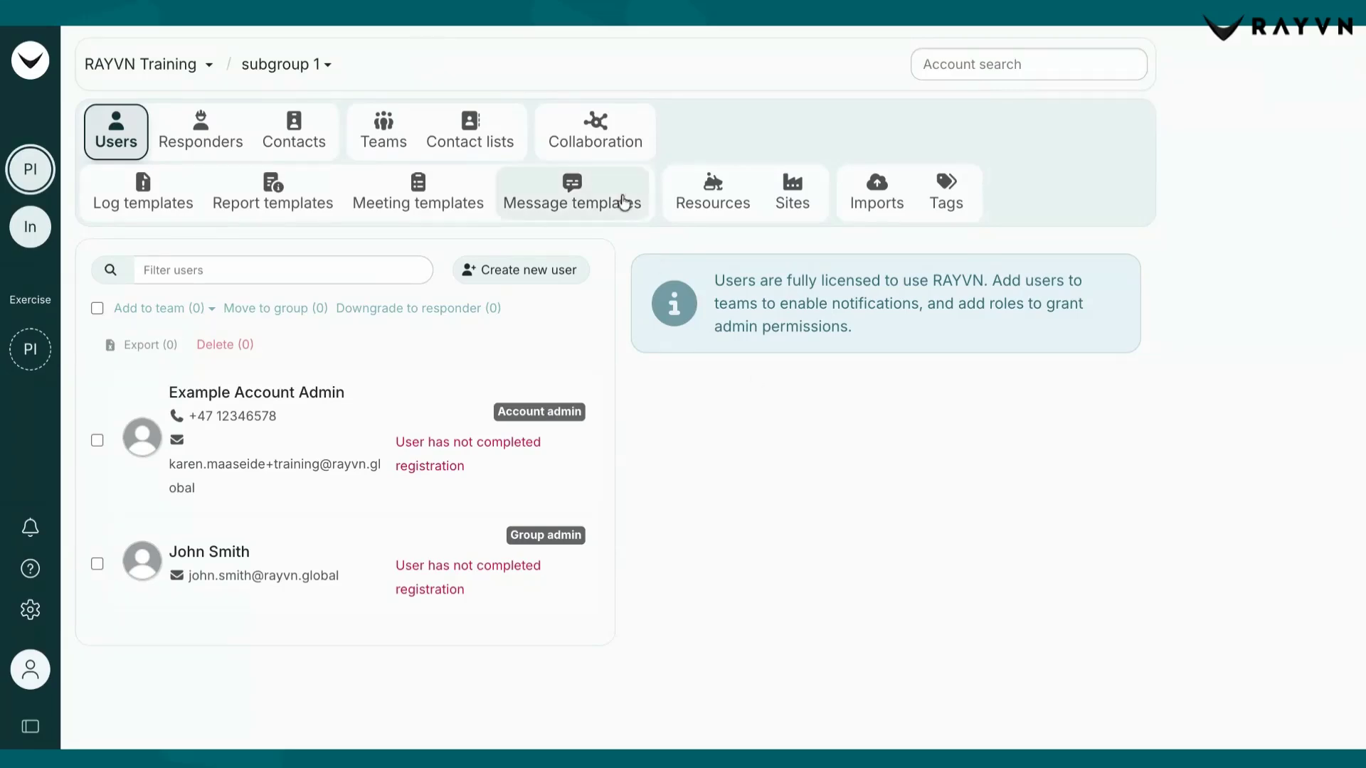
pyautogui.click(607, 148)
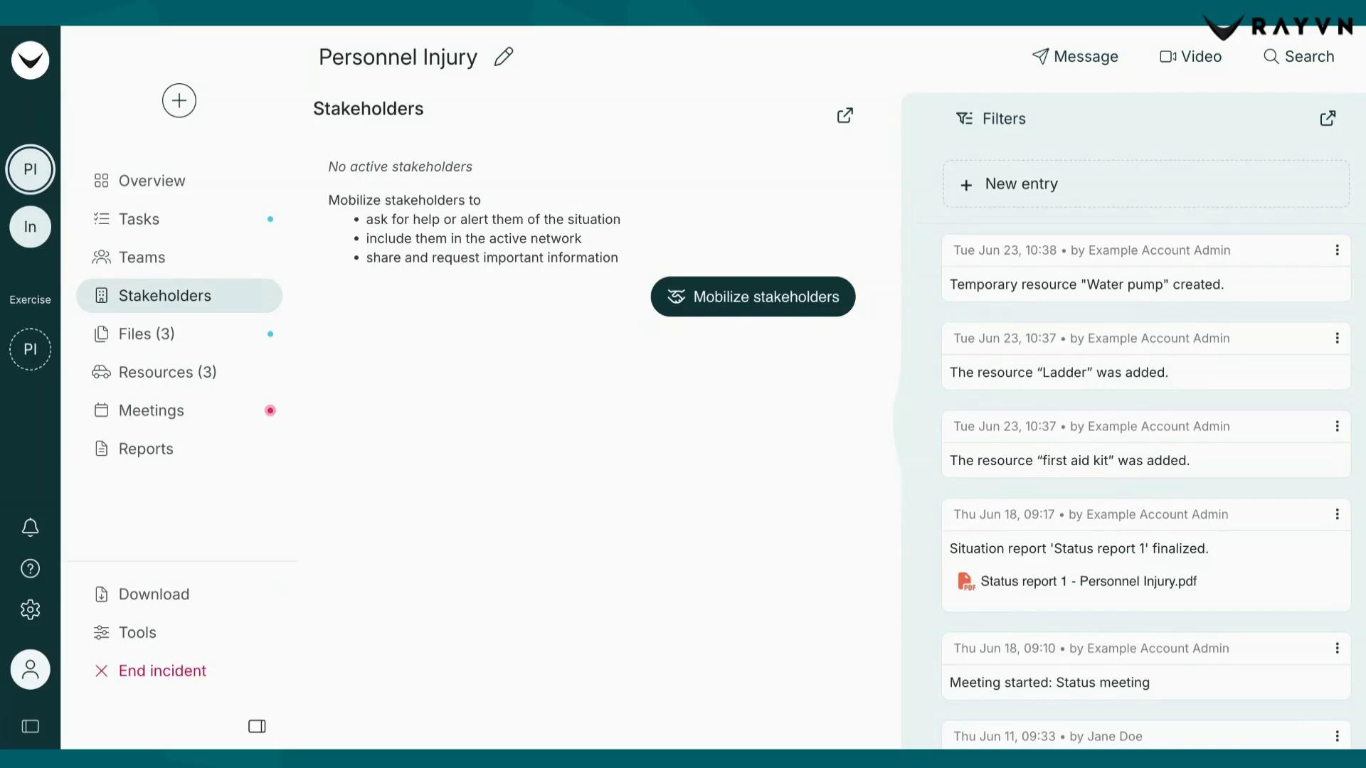
# Review the internal and external stakeholders available for the Personnel Injury incident and mobilize the external stakeholder Parent company
pyautogui.click(664, 320)
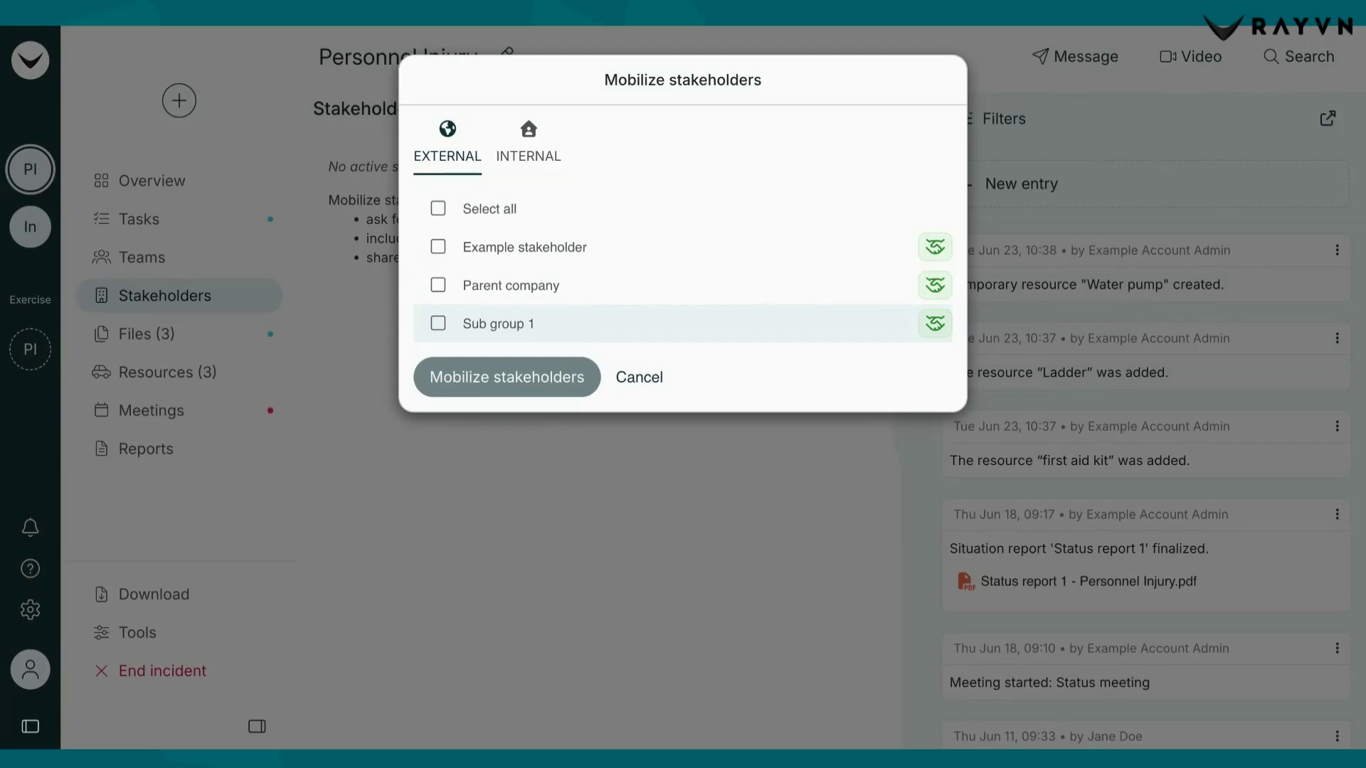
pyautogui.click(545, 164)
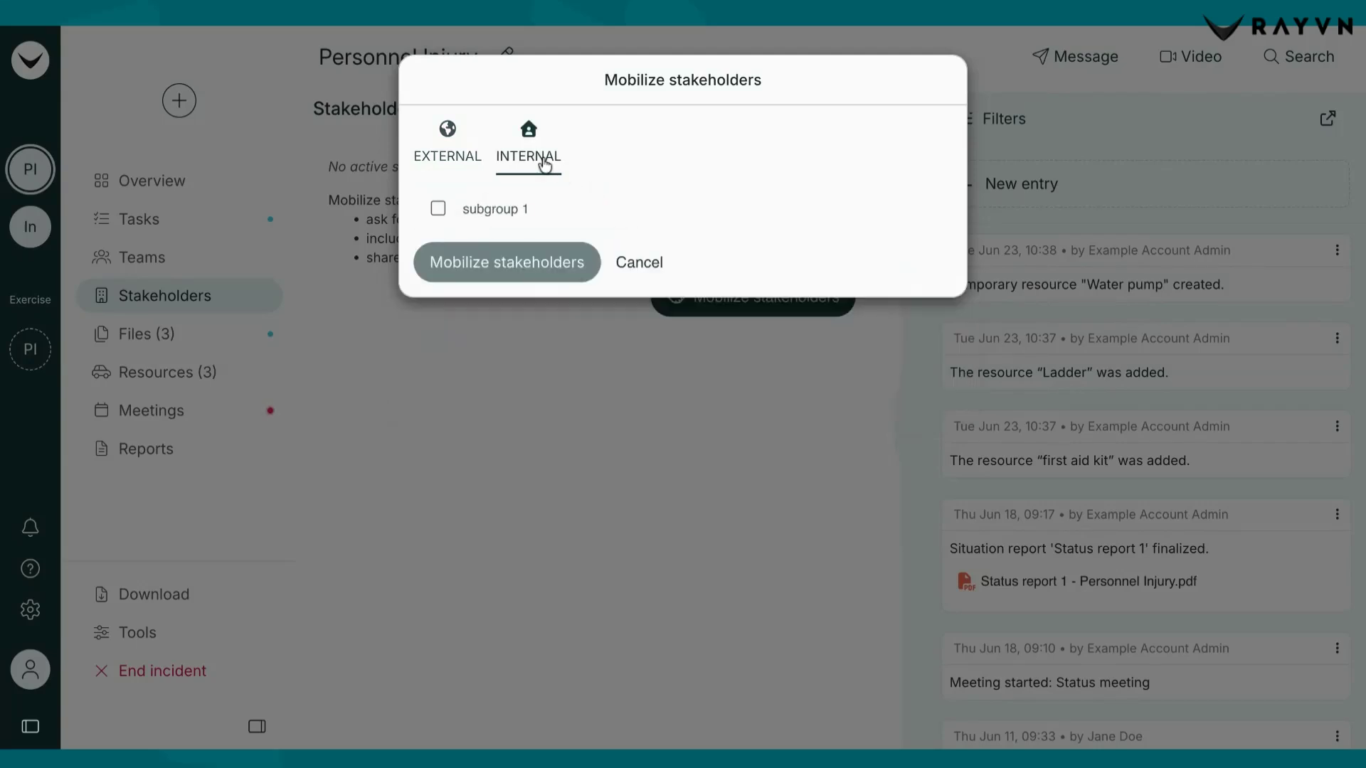
pyautogui.click(470, 161)
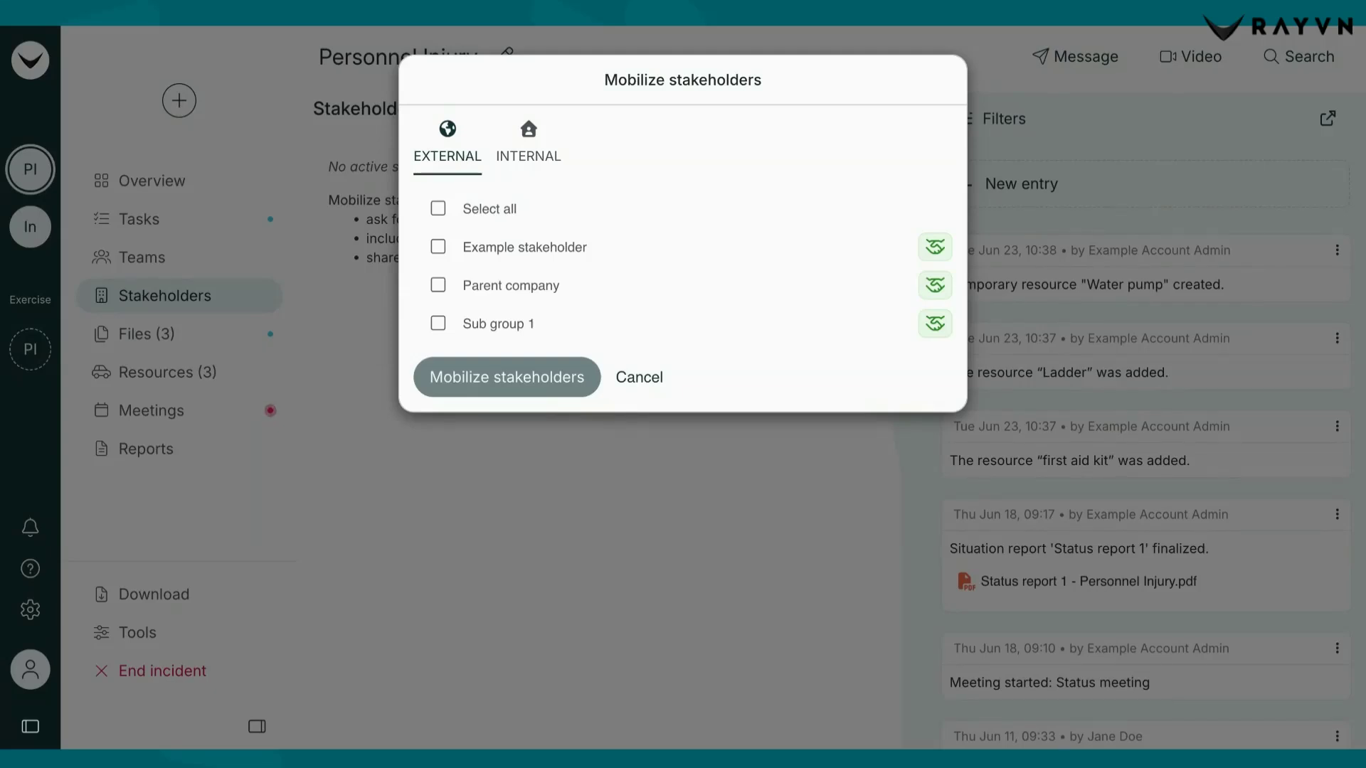
pyautogui.click(438, 249)
pyautogui.click(438, 249)
pyautogui.click(437, 285)
pyautogui.click(483, 382)
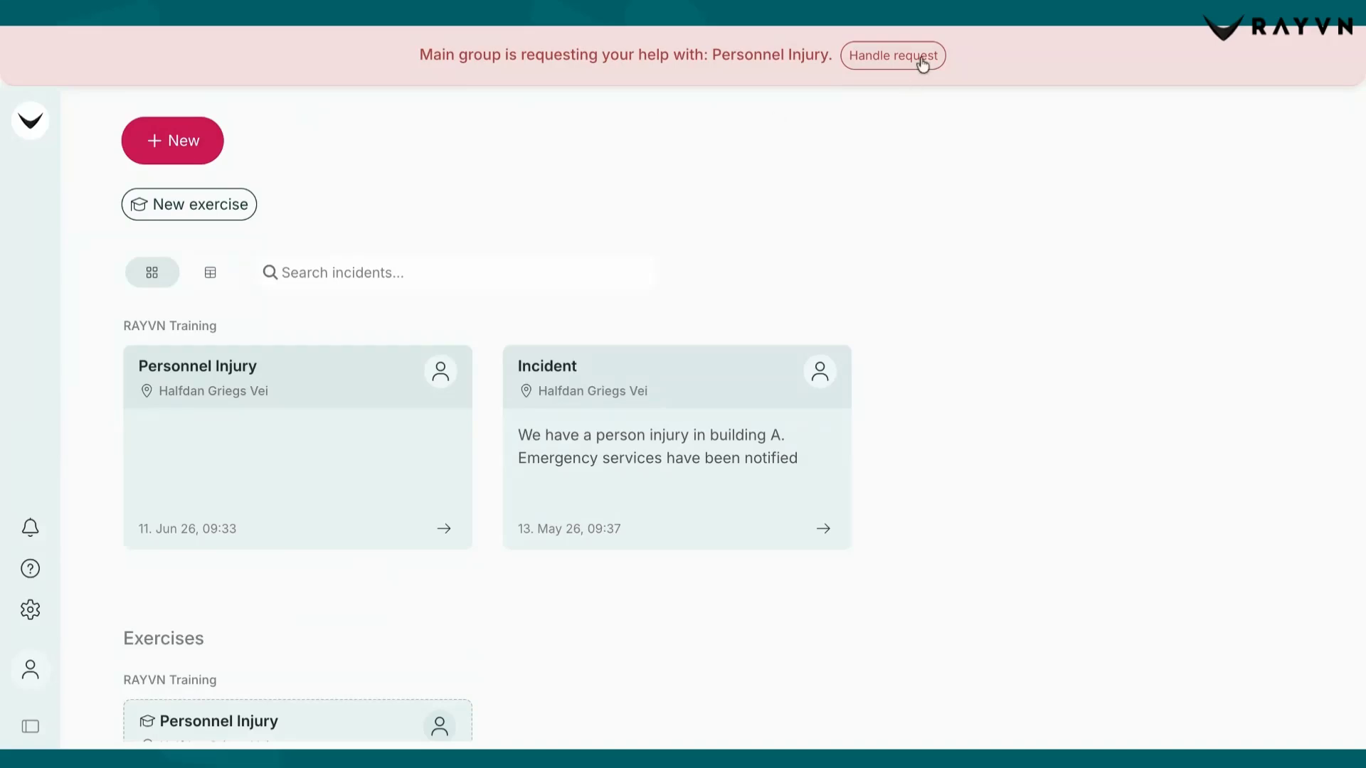
# Open the main group's collaboration request for the Personnel Injury incident to handle it
pyautogui.click(872, 58)
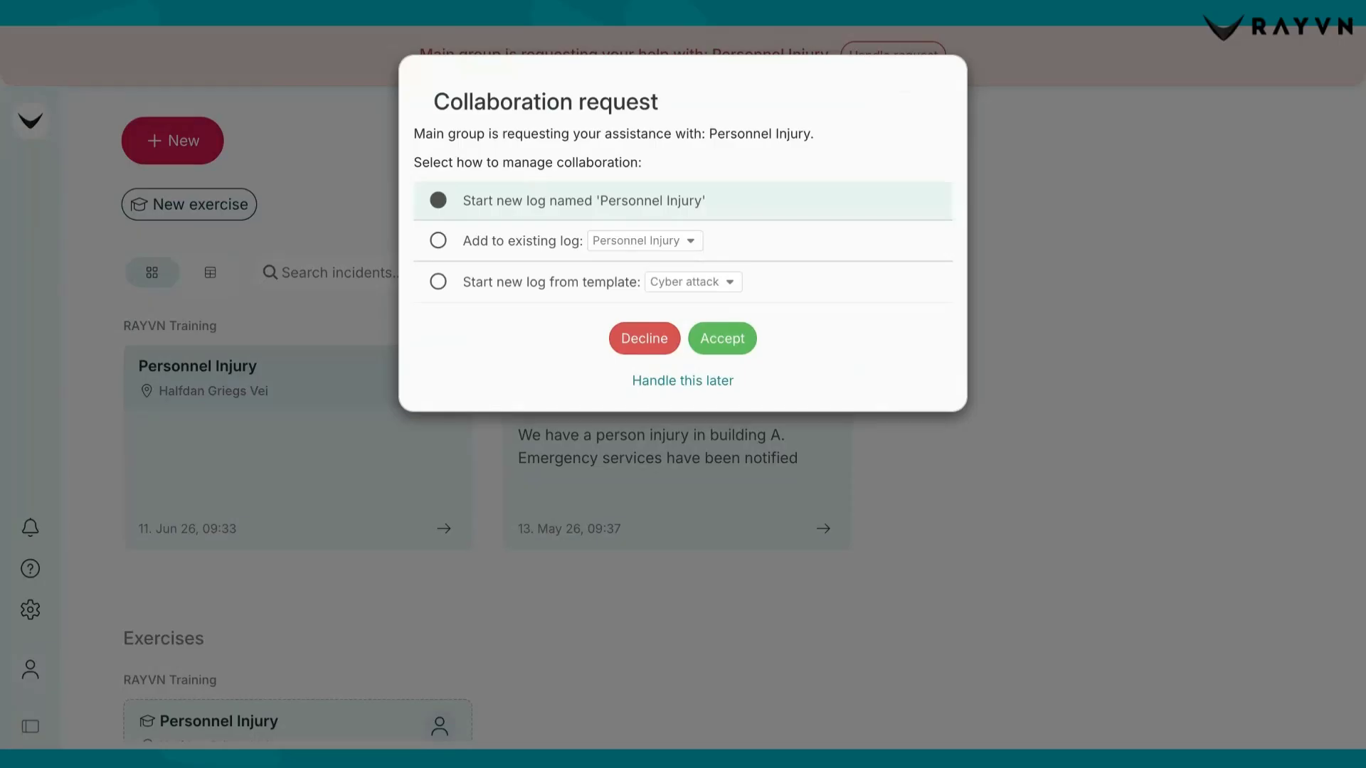